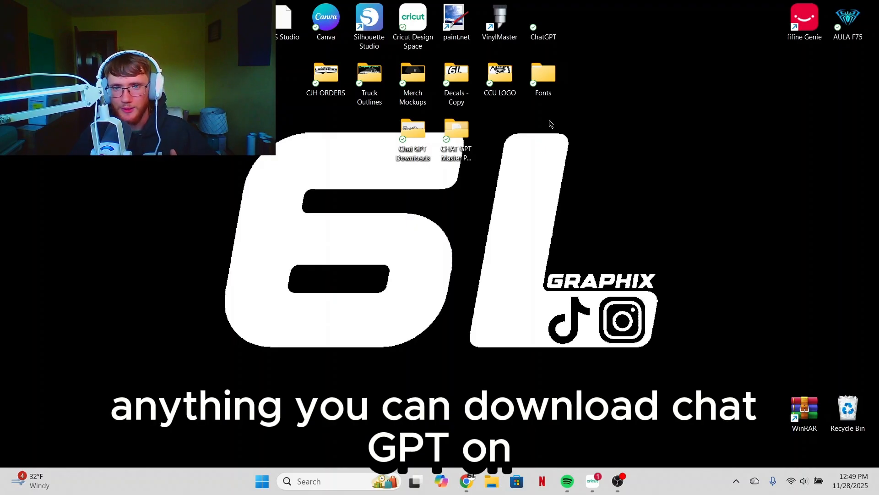
Open the ChatGPT desktop app and maximise its window
double_click(544, 18)
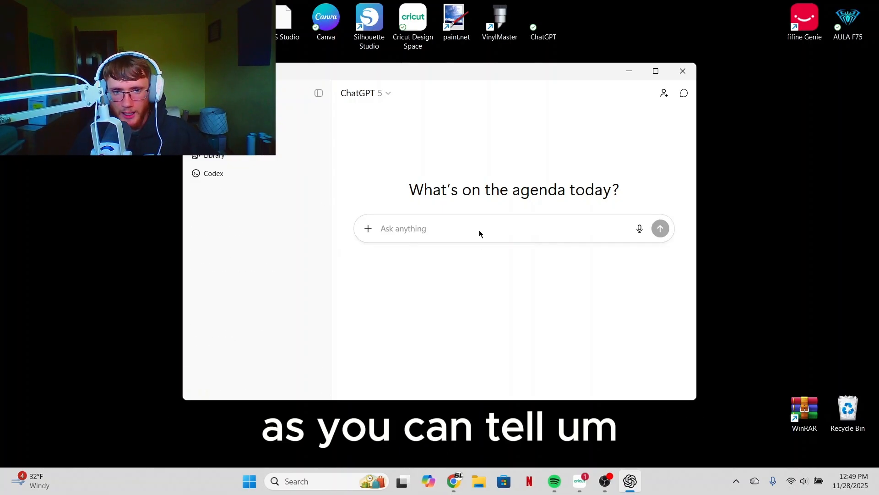
click(656, 71)
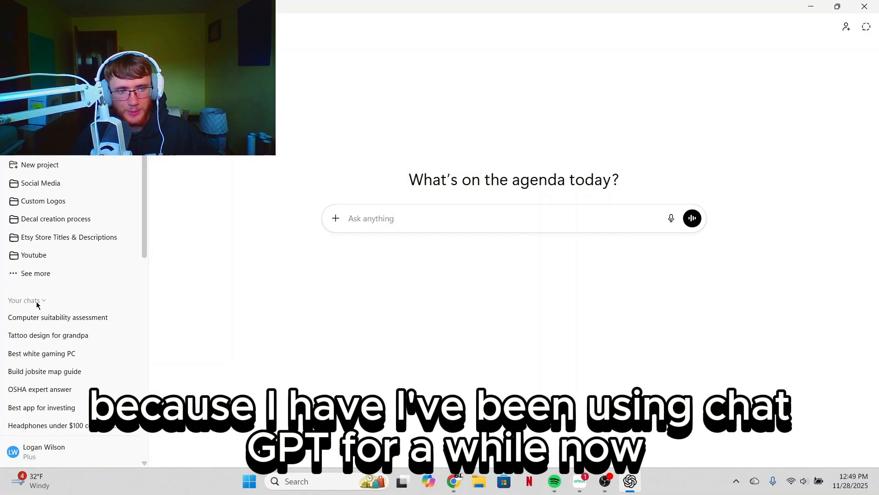
Look through the existing ChatGPT projects, including the additional ones, and the full list of past chats
scroll(115, 330, down, 13)
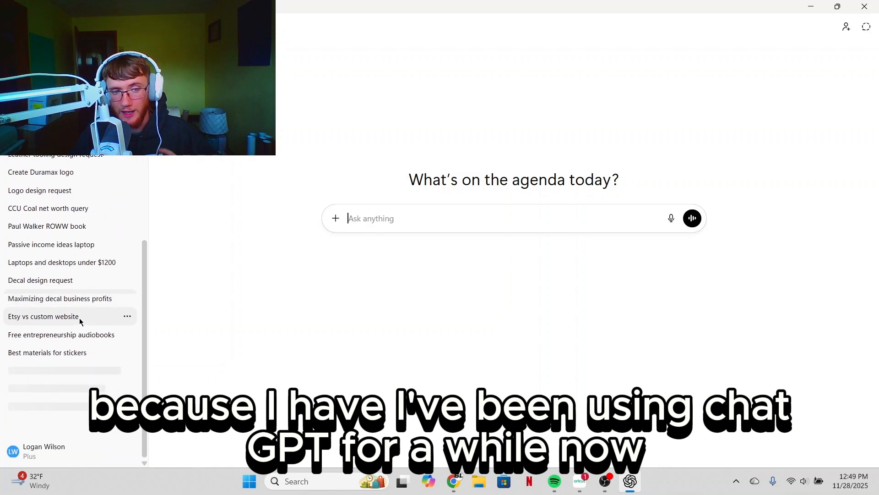
scroll(85, 322, down, 2)
scroll(87, 316, up, 15)
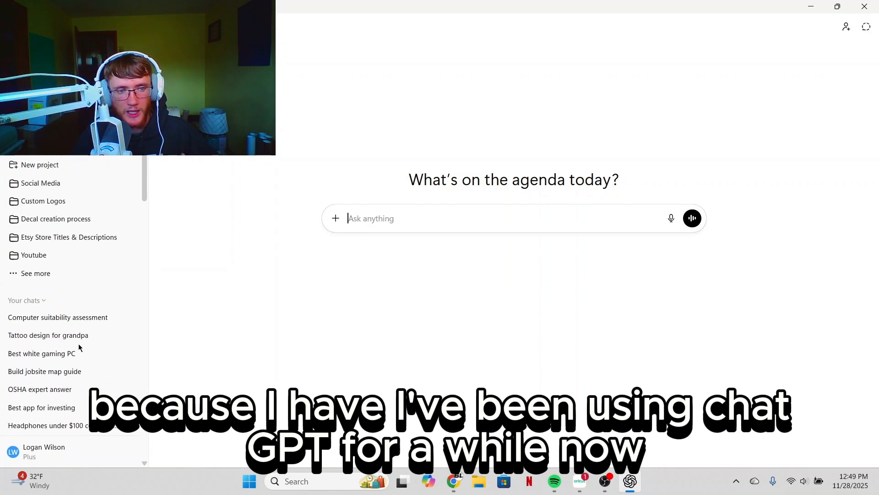
click(46, 279)
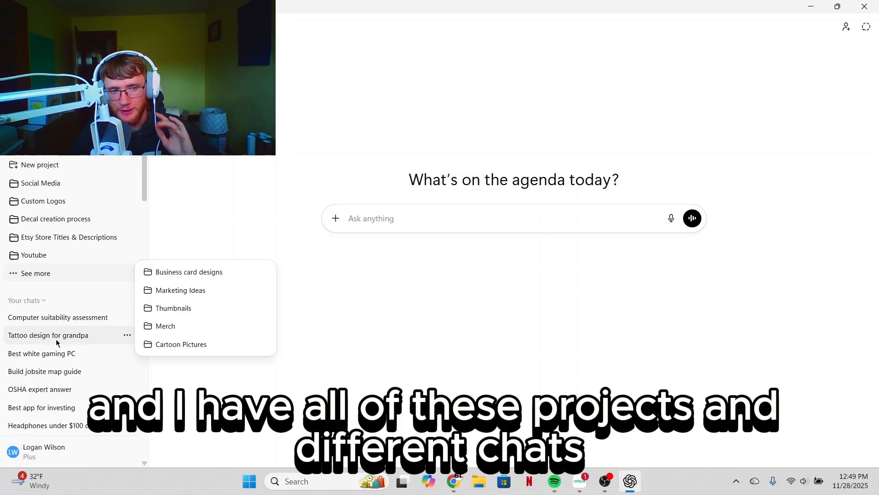
click(73, 289)
scroll(80, 352, down, 9)
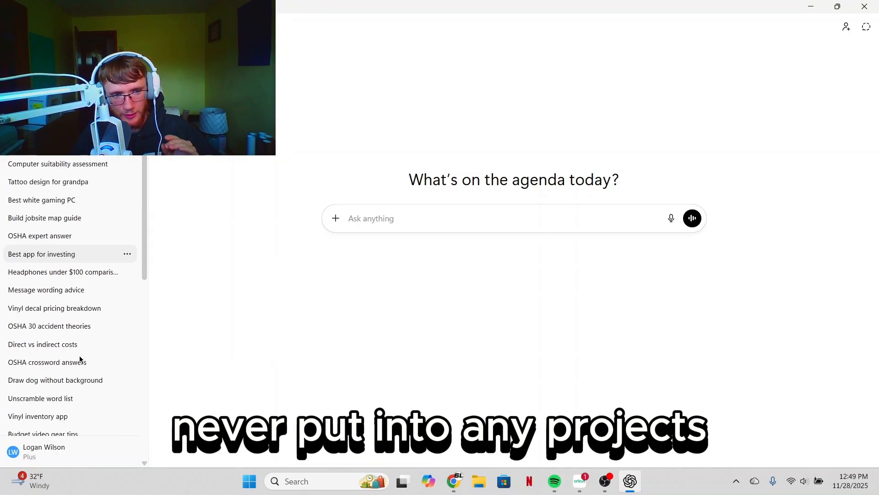
scroll(76, 363, down, 5)
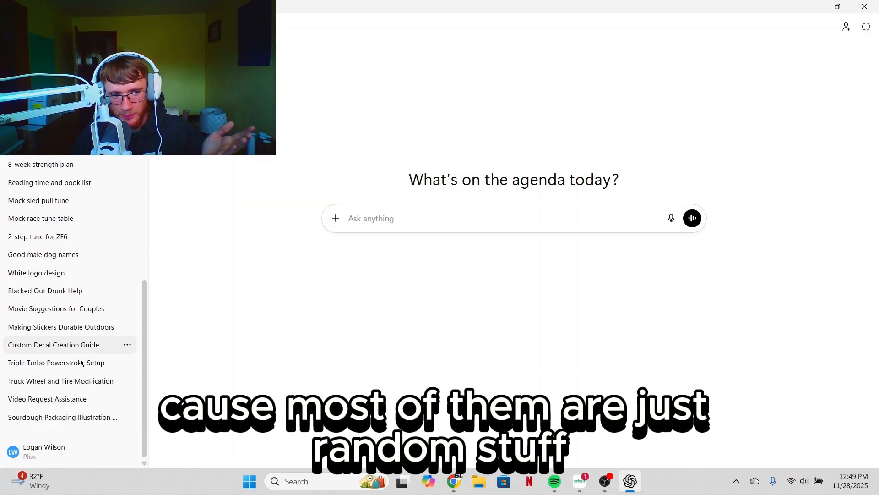
scroll(80, 360, up, 14)
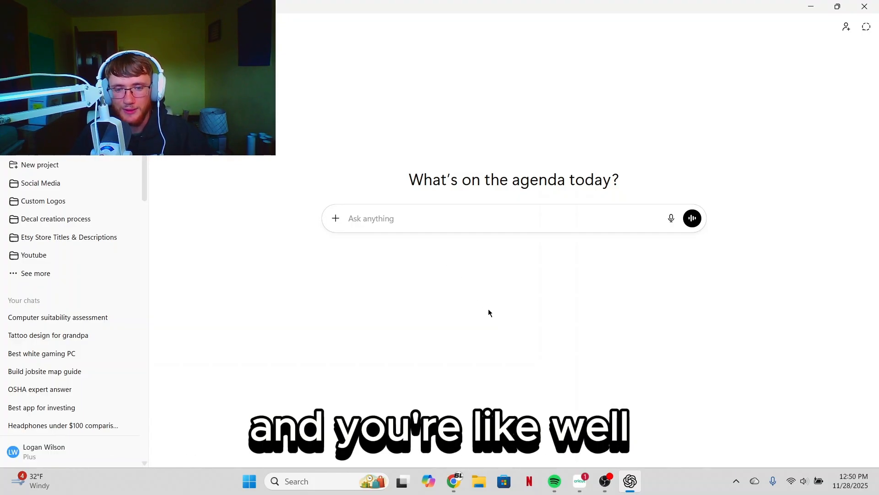
Switch to Chrome, search images for "blurry logo" and copy the pixelated Google logo from Search Engine Roundtable
click(453, 481)
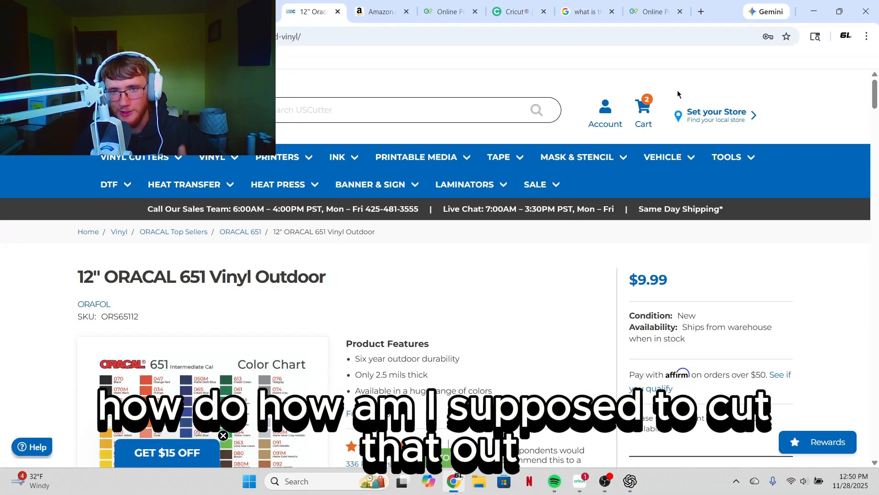
click(701, 12)
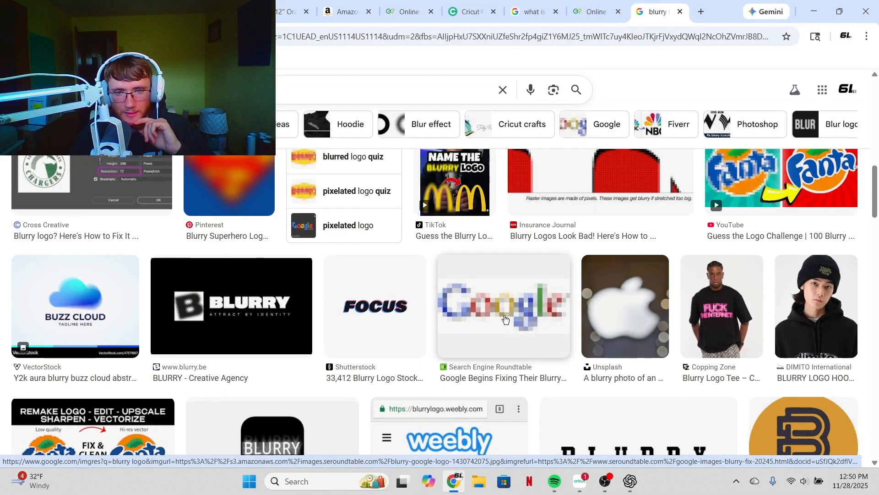
click(504, 302)
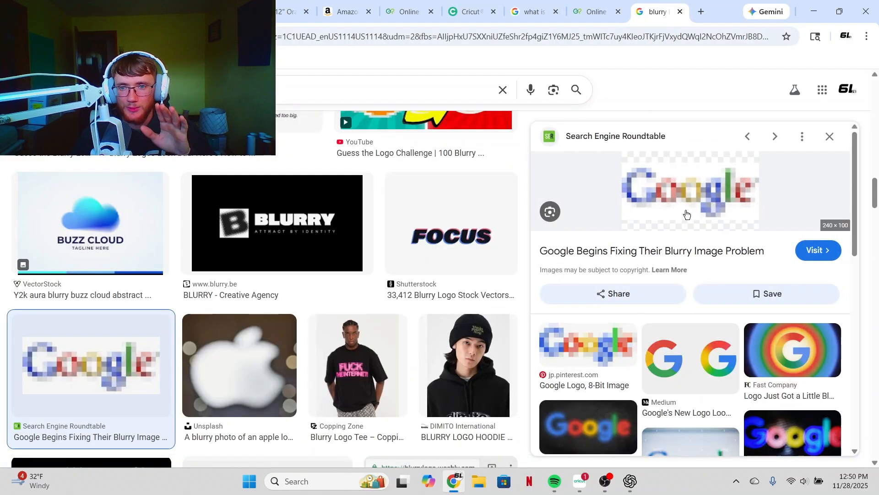
right_click(687, 211)
click(742, 393)
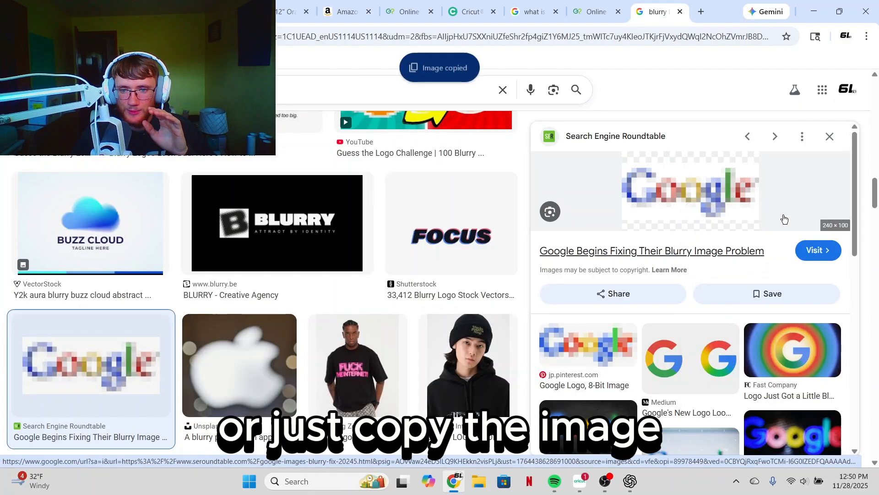
Switch back to ChatGPT and paste the copied Google logo image into the new chat's message
key(alt+Tab)
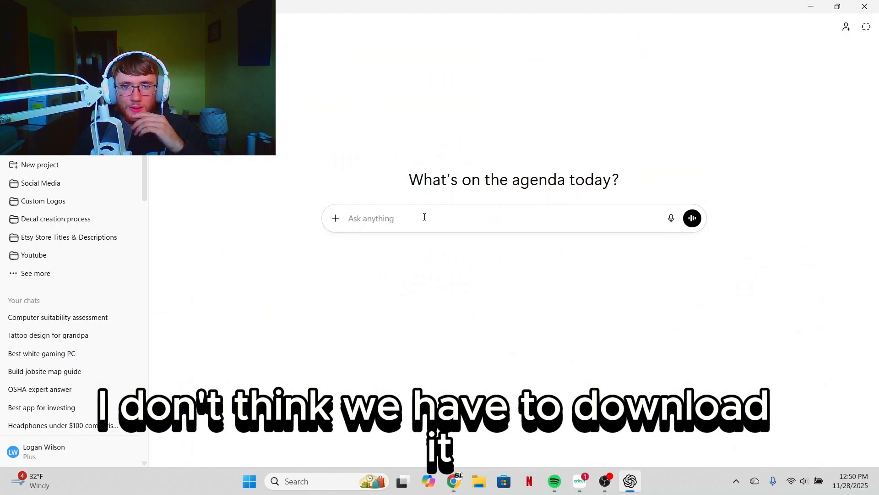
right_click(373, 221)
click(402, 321)
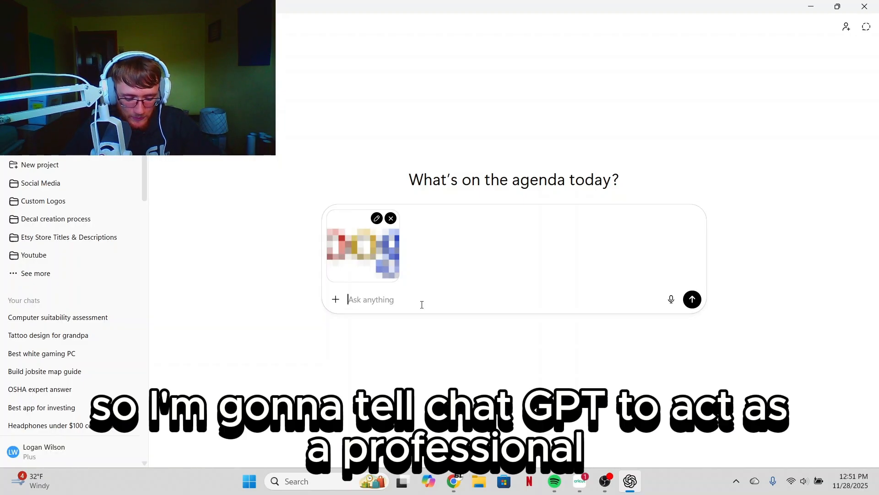
Write the prompt "to act as a professional decal desinger and make this image clear and cut ready for cricut design space"
text(to act as )
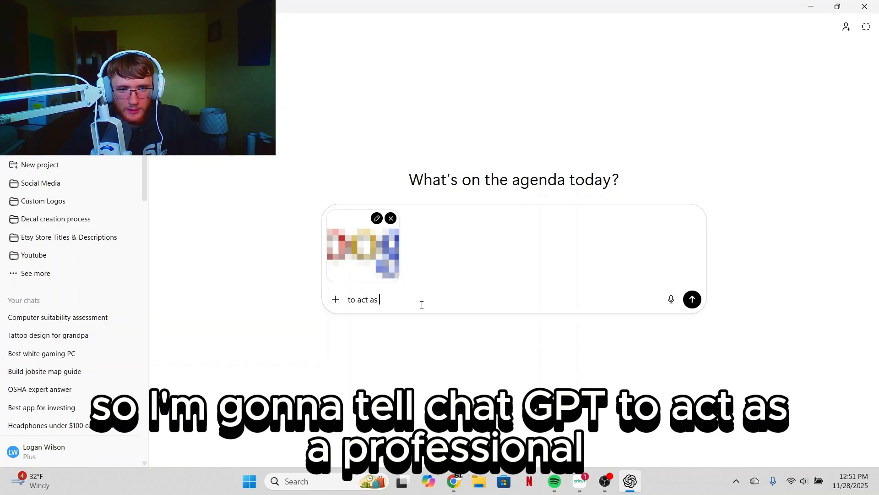
text(a profess)
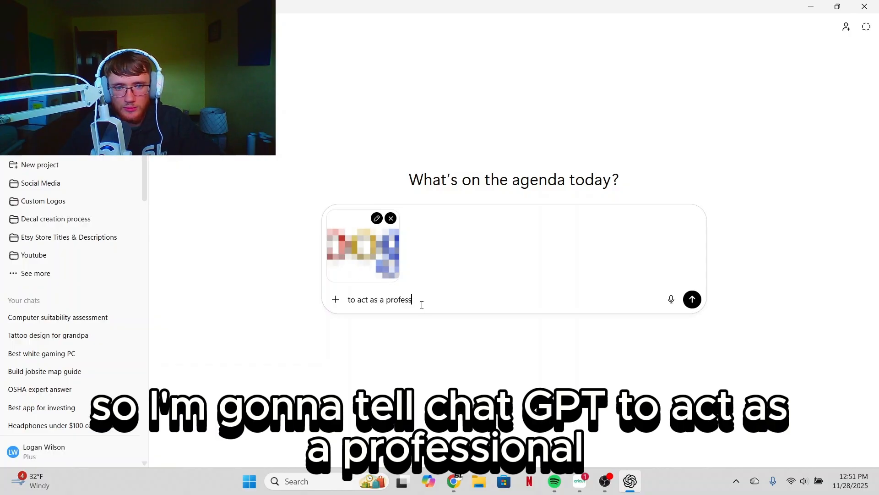
text(9)
text(ional )
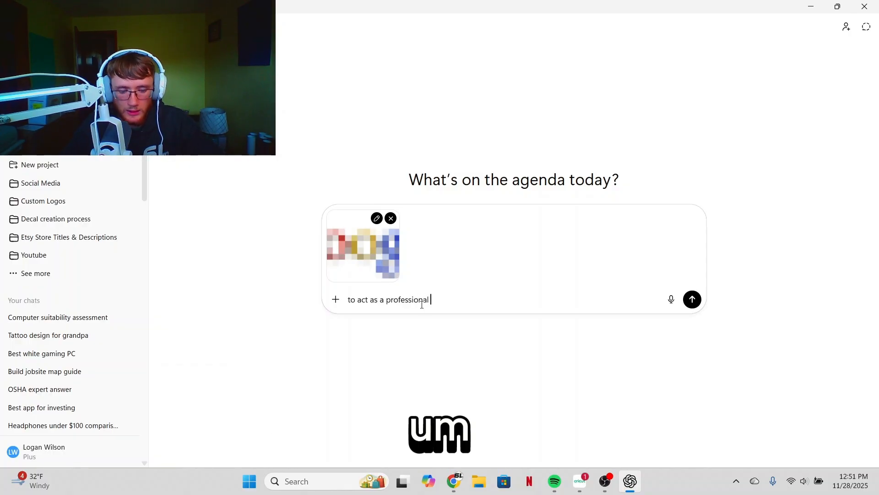
text(decal)
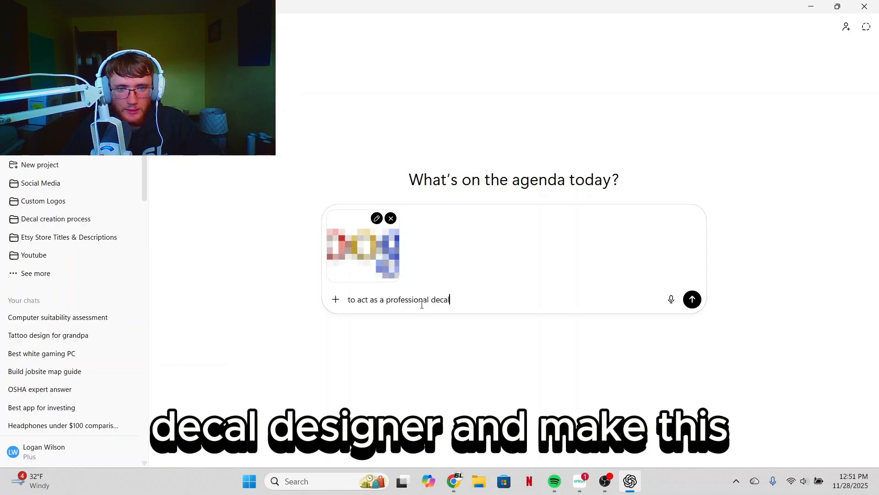
text( desinger)
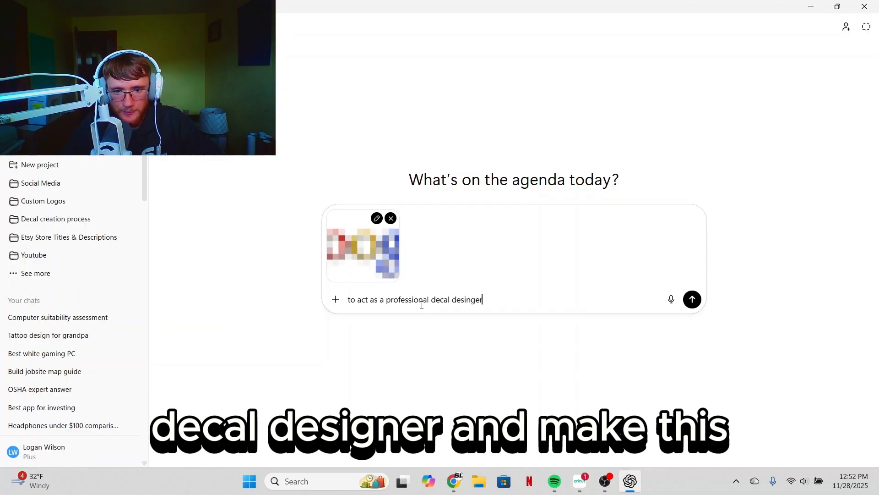
text( and make this)
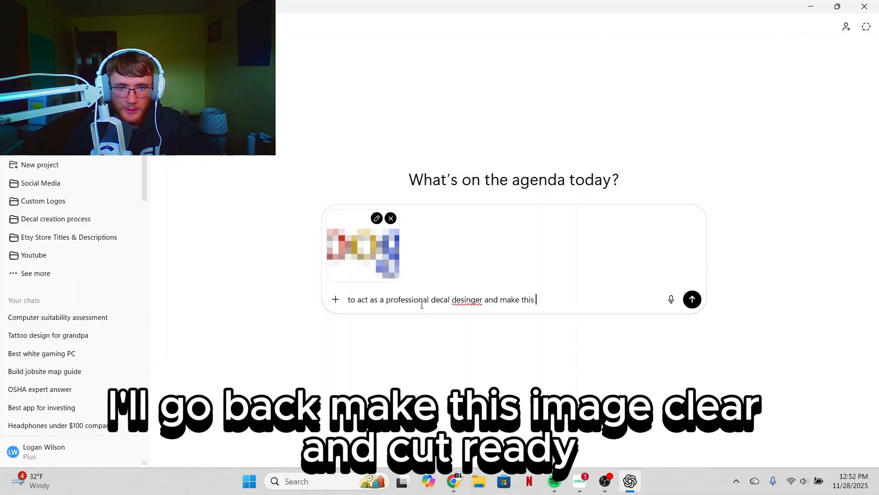
text( image clea)
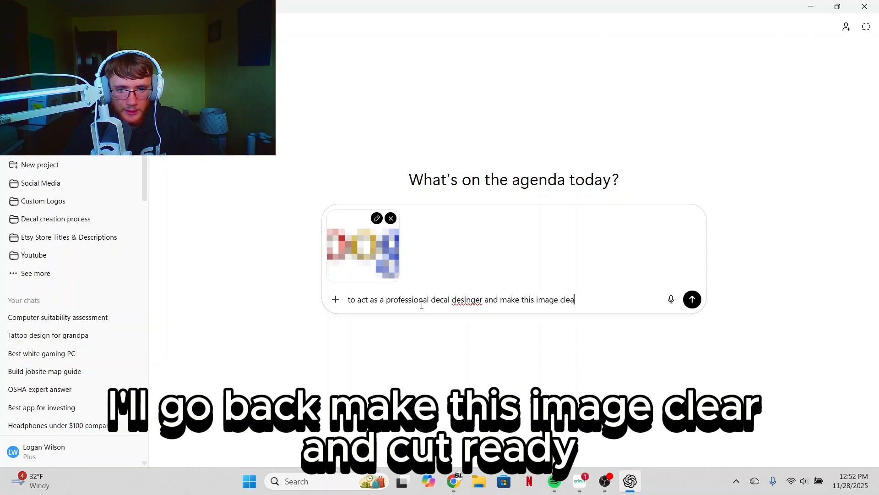
text(r and cut r)
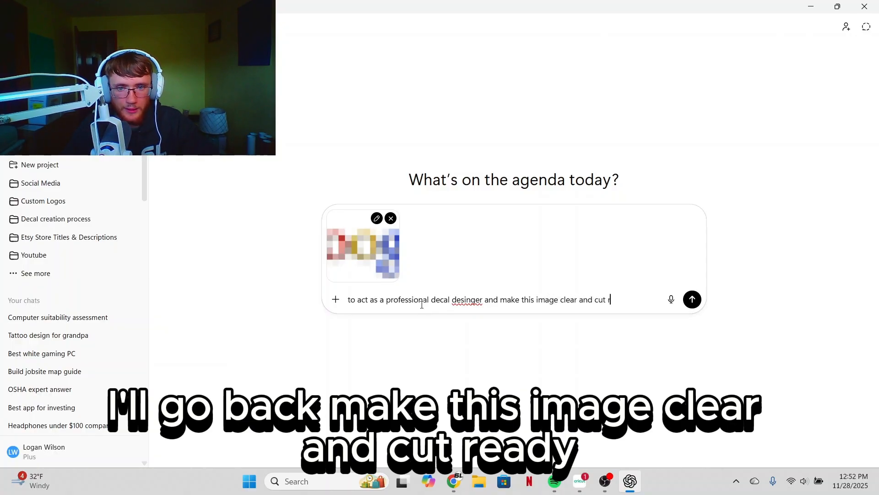
text(eady fi)
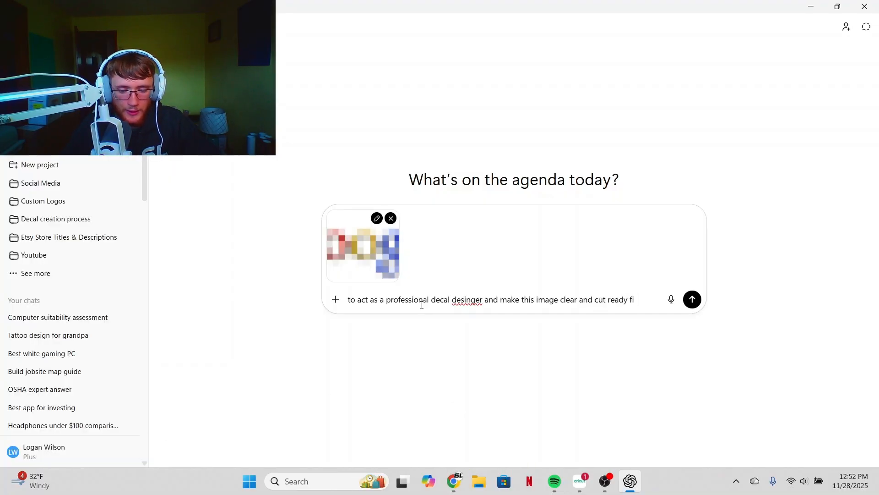
key(BackSpace)
text(or cricu)
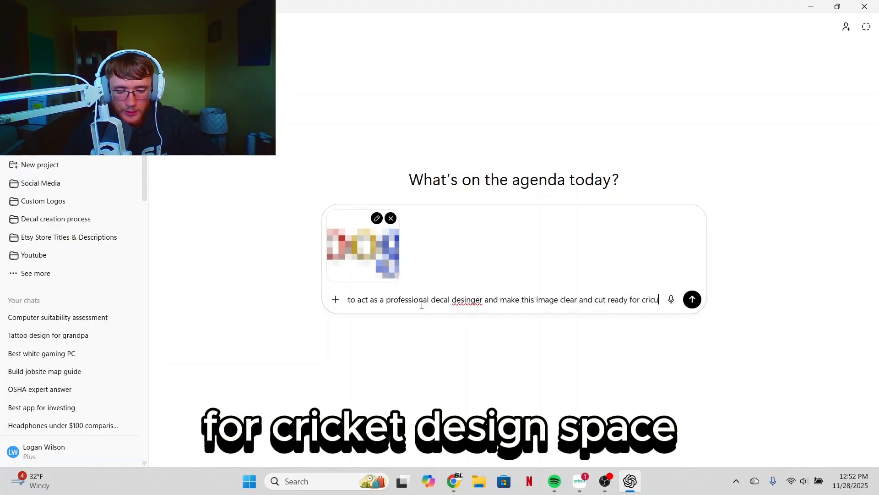
text(t design s)
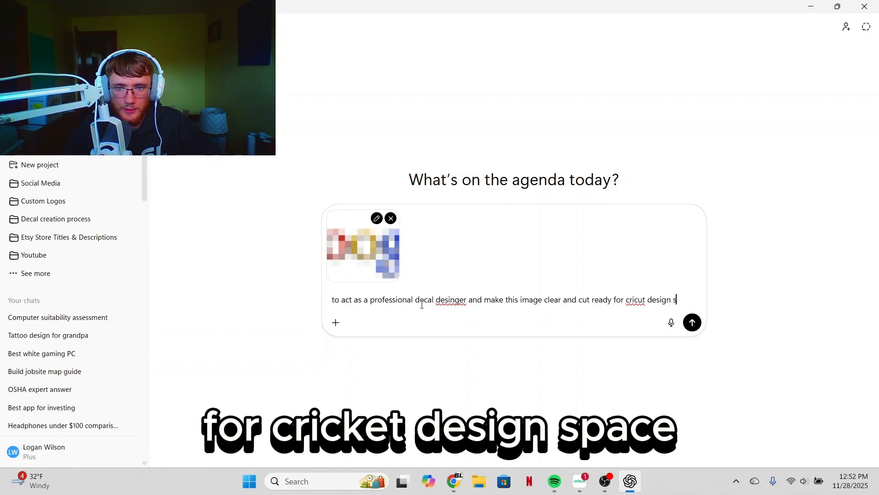
text(pace)
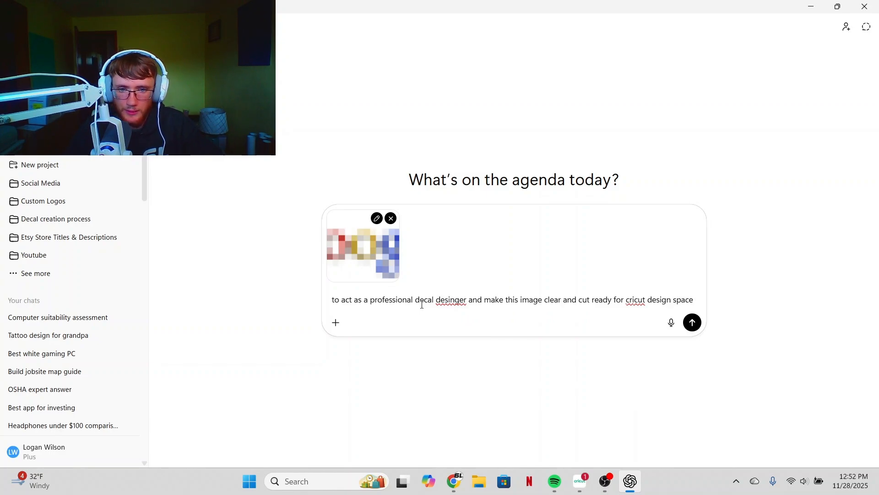
Correct the misspelled word in the prompt to "designer" and send the message with the attached logo
click(461, 299)
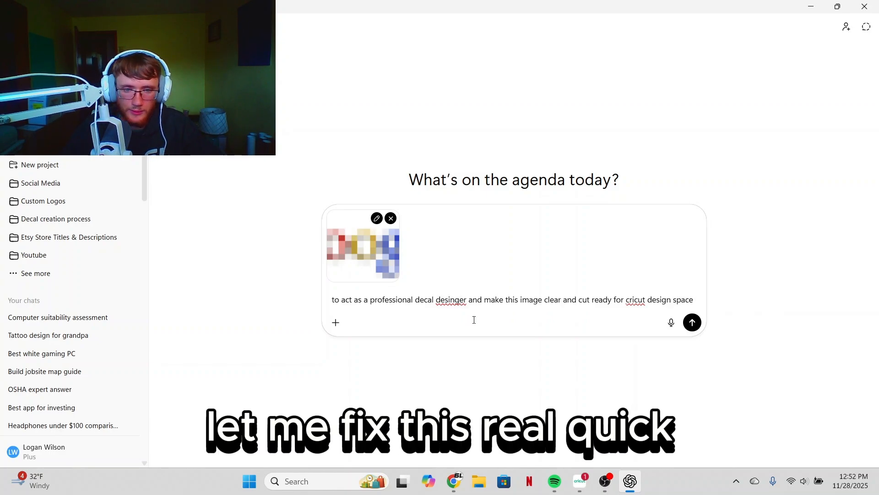
key(BackSpace)
key(BackSpace)
key(BackSpace)
text(ign)
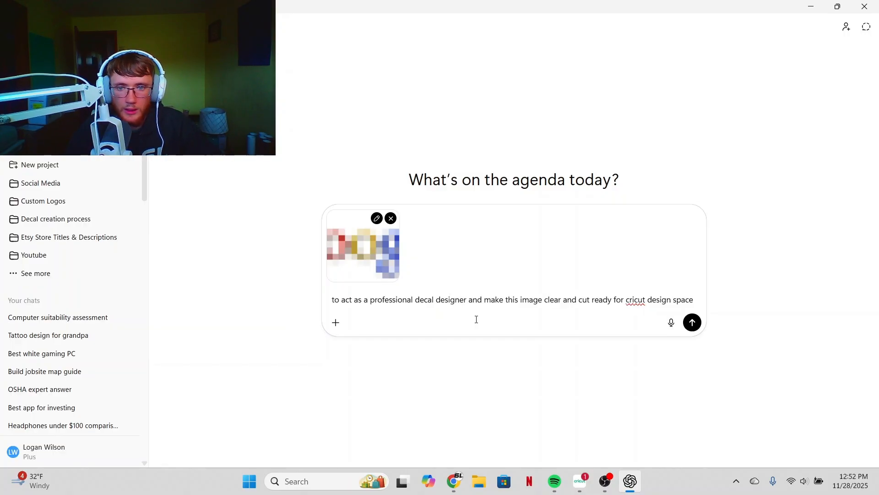
click(586, 313)
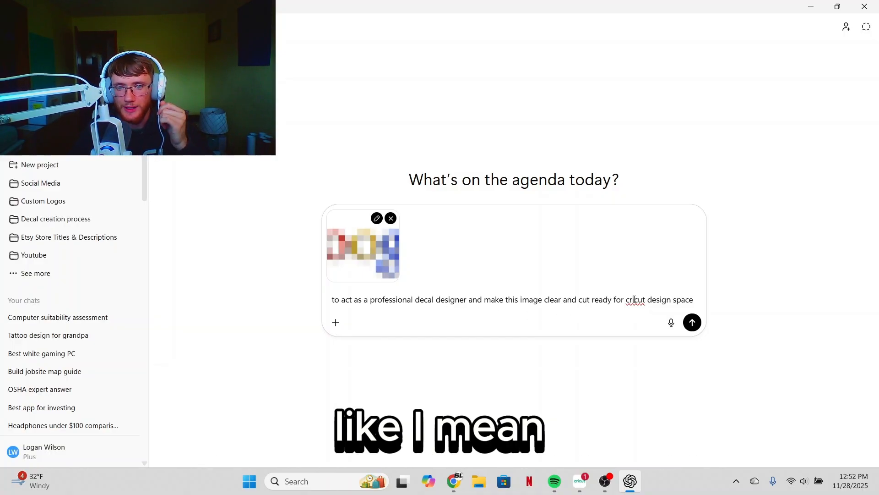
drag(634, 299, 666, 296)
click(649, 290)
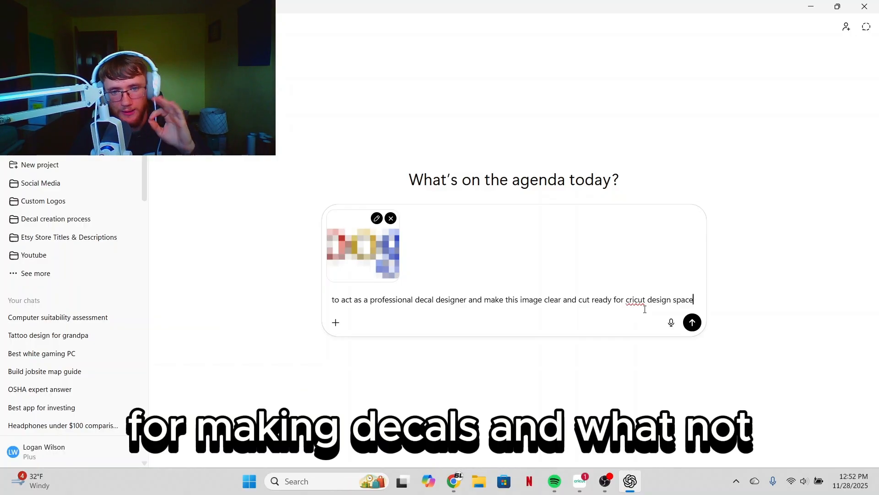
click(692, 322)
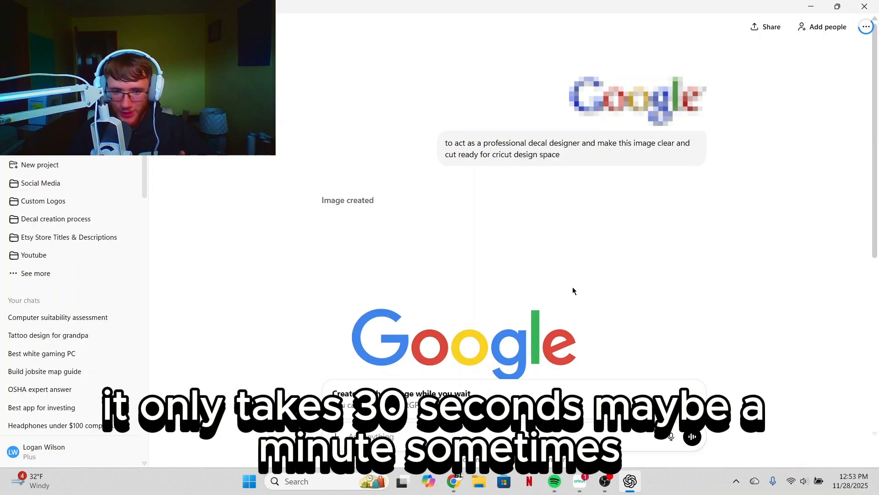
Dismiss the notice about creating another image and compare the generated Google logo with the blurry original
click(685, 385)
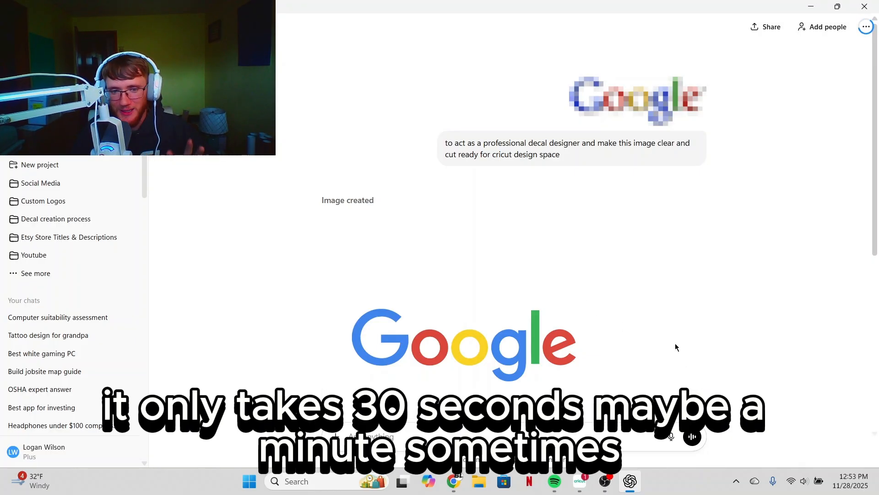
scroll(671, 332, down, 3)
scroll(671, 332, up, 2)
scroll(671, 332, down, 1)
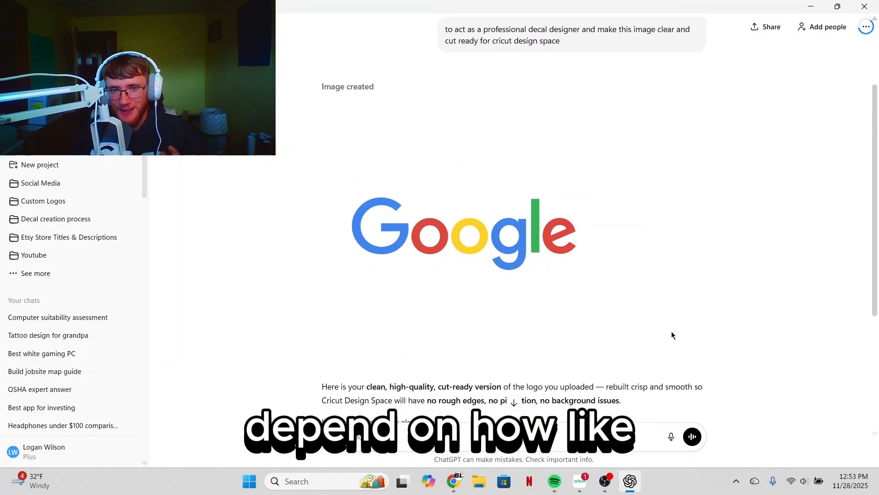
scroll(672, 332, up, 2)
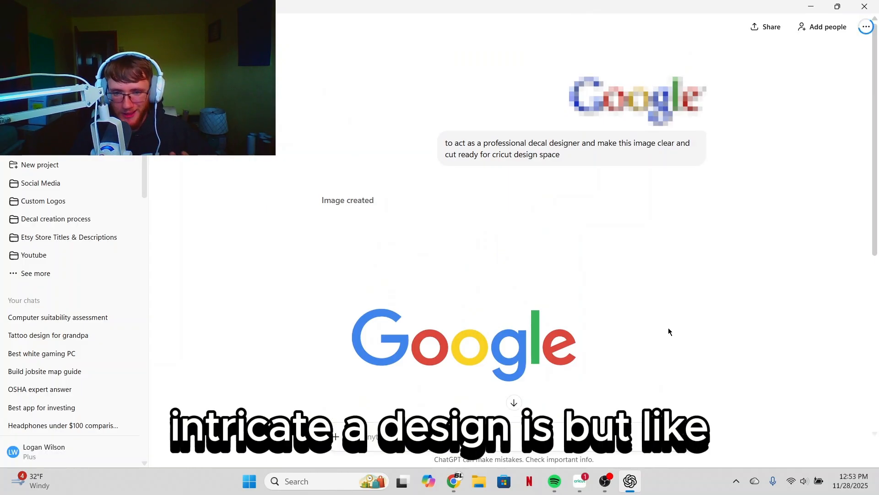
scroll(655, 334, down, 2)
scroll(655, 331, up, 2)
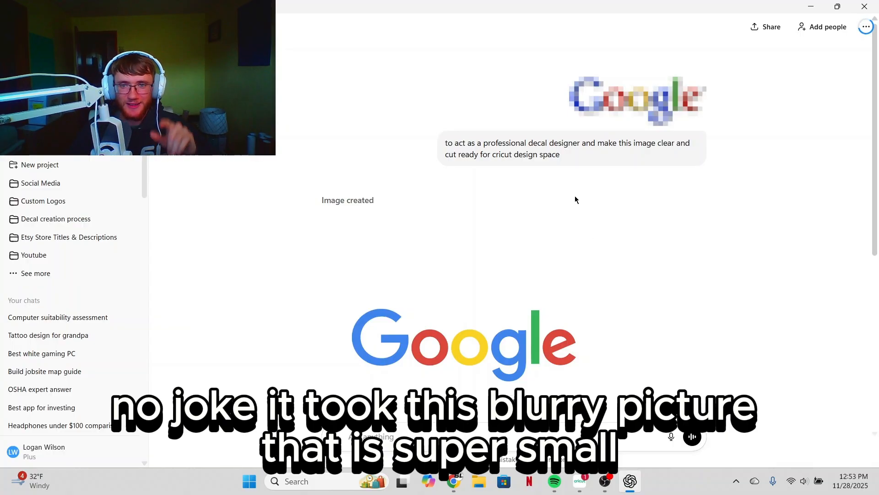
View the blurry original and the generated Google logo enlarged, and reread the prompt that was sent
click(642, 104)
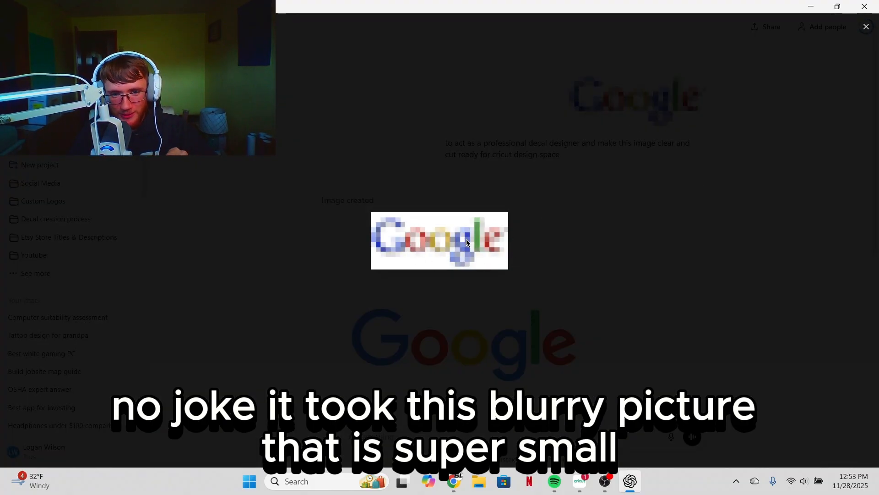
click(595, 261)
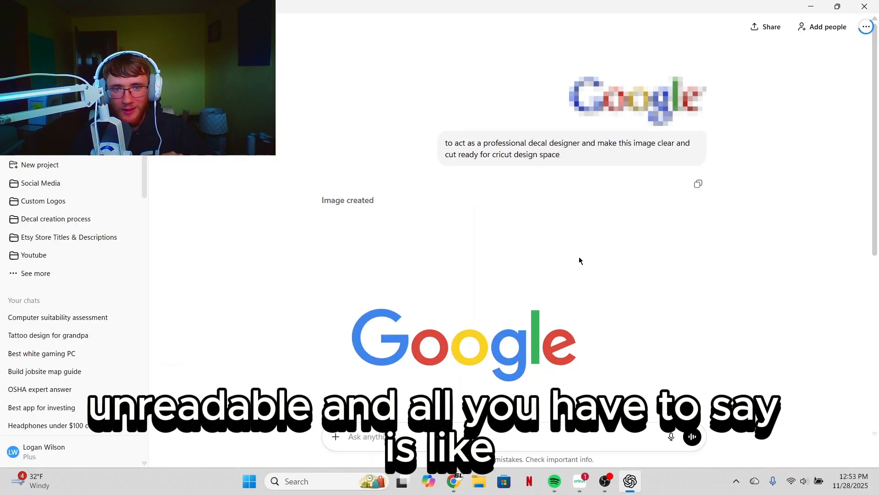
drag(445, 143, 558, 158)
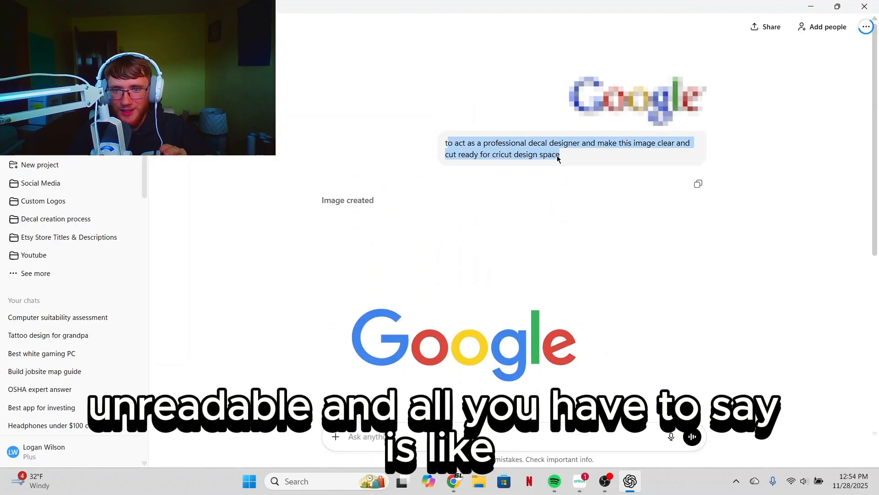
click(540, 189)
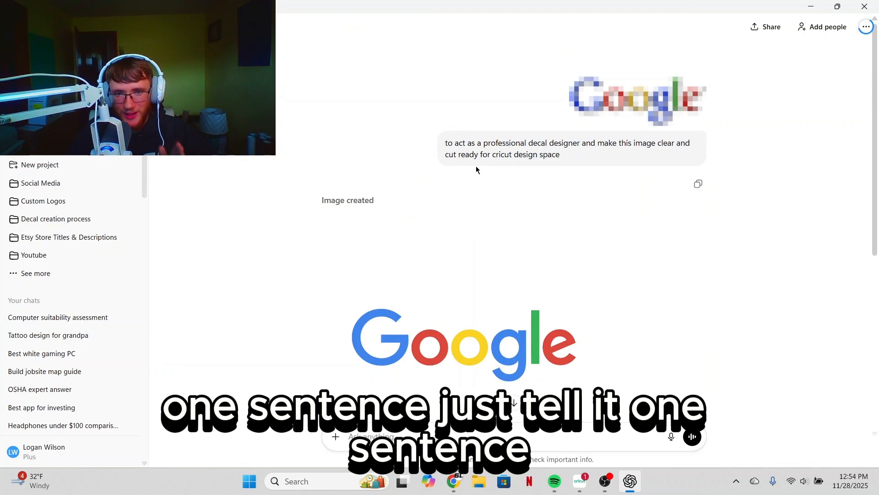
scroll(485, 179, down, 4)
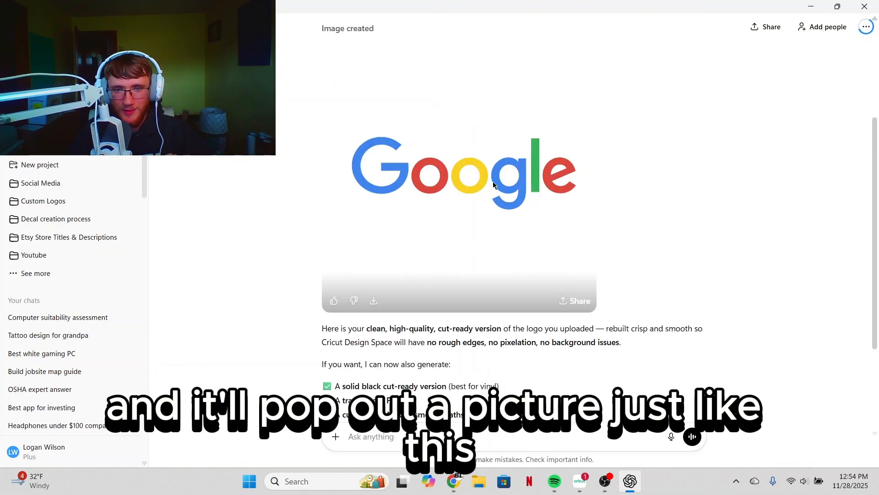
click(555, 292)
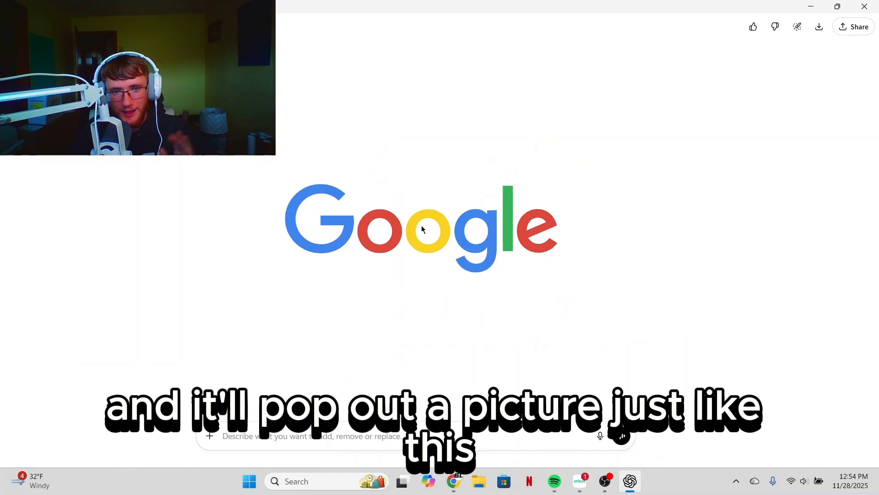
key(Escape)
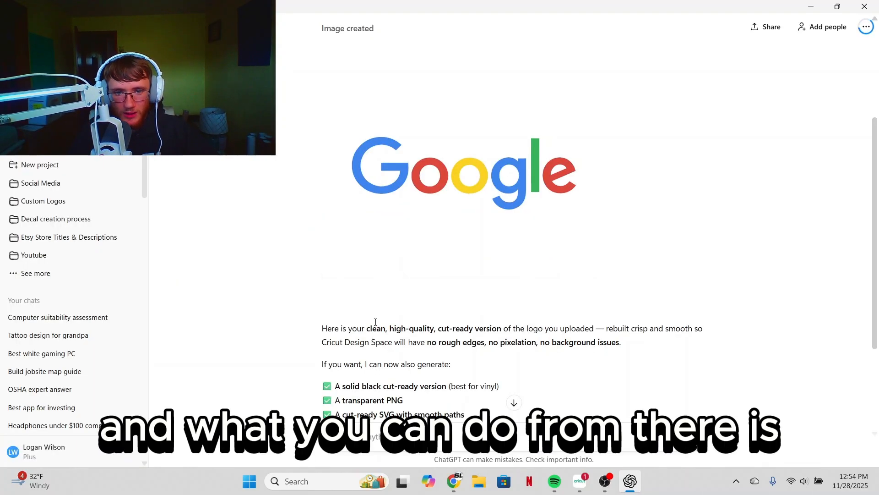
Download the generated Google logo as a PNG to the Desktop, keeping the suggested file name
click(375, 301)
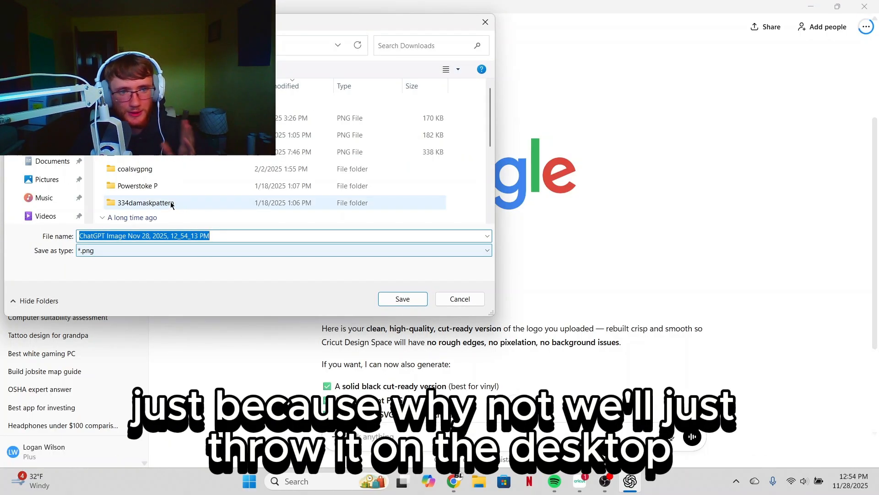
click(46, 124)
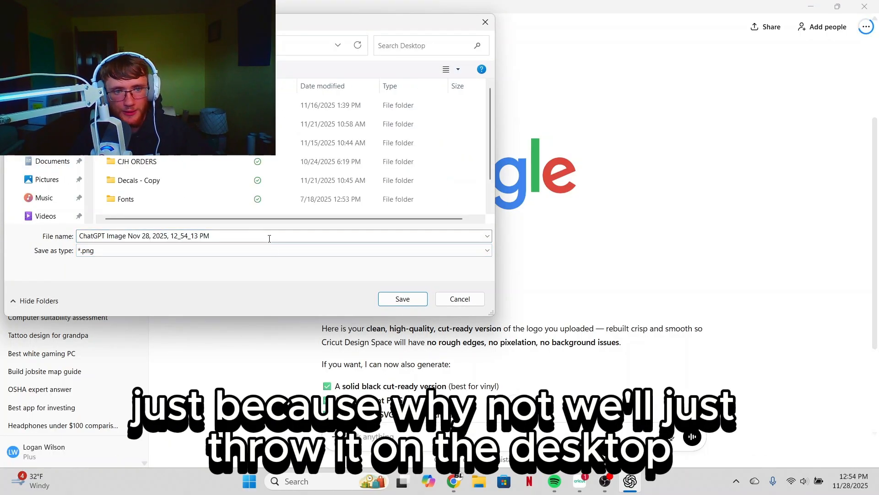
click(403, 299)
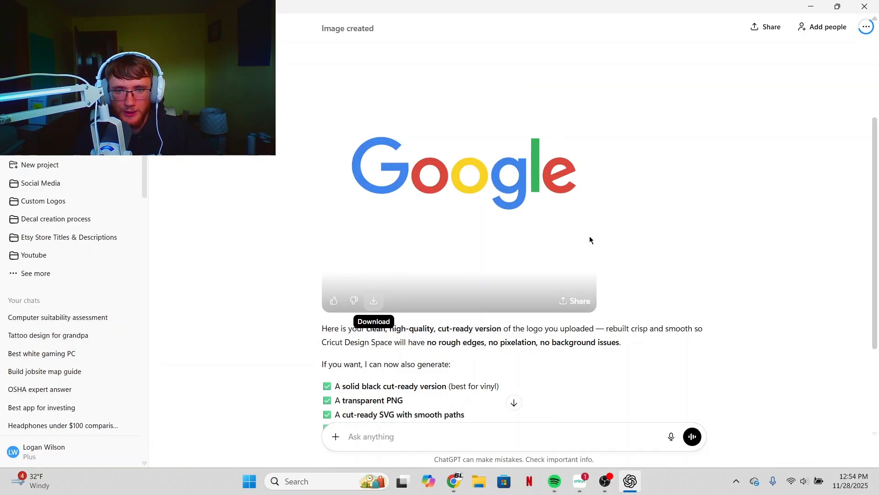
Switch to Cricut Design Space and load the image "ChatGPT Image Nov 28, 2025, 12_54_13 PM" from the Desktop for upload
click(580, 481)
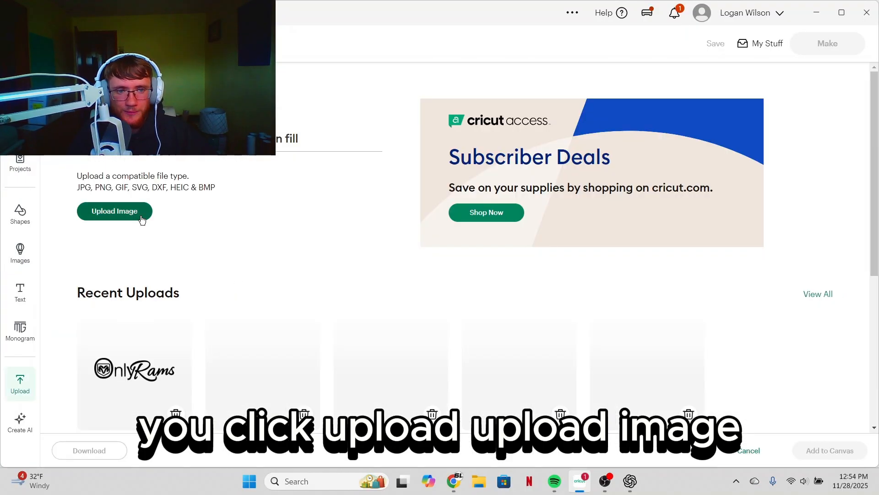
click(139, 216)
click(458, 304)
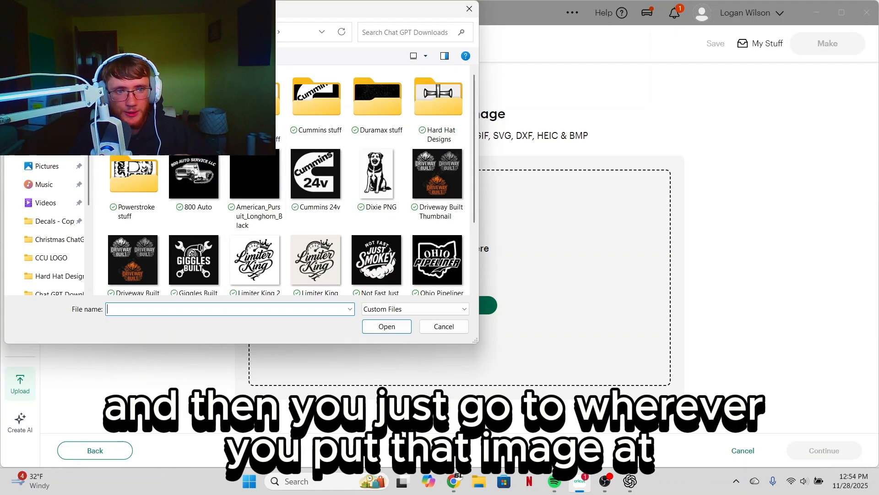
click(46, 111)
click(275, 242)
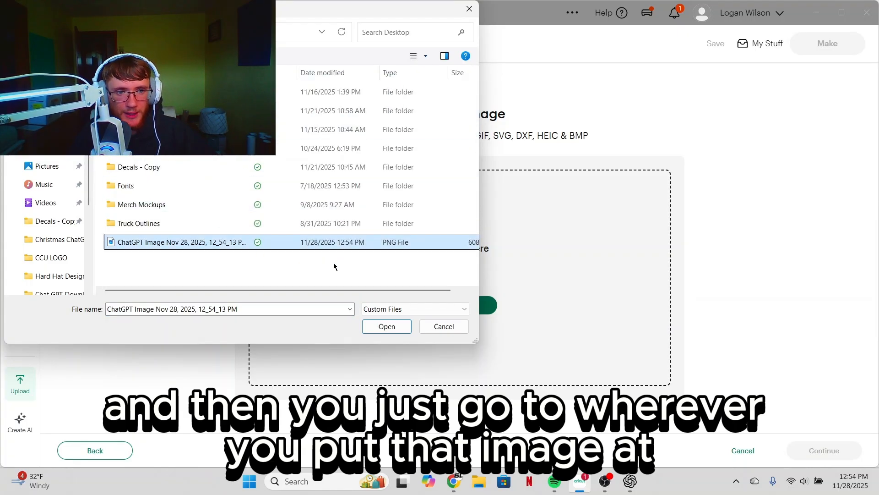
click(387, 326)
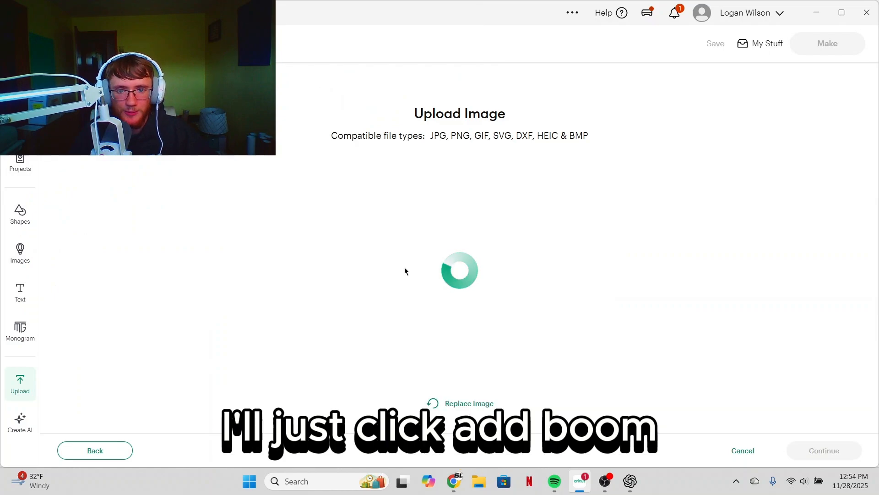
click(811, 451)
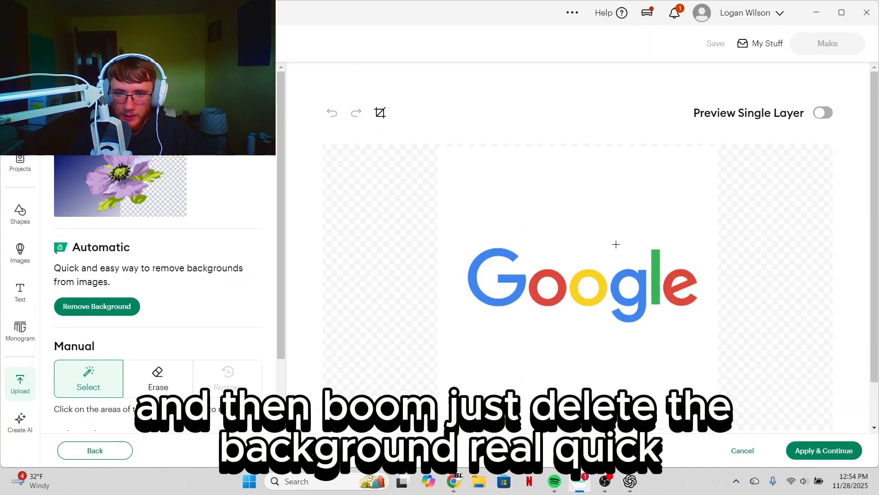
Remove the white background from the Google logo, check its edges in the single-layer preview, and apply the cleanup
click(548, 287)
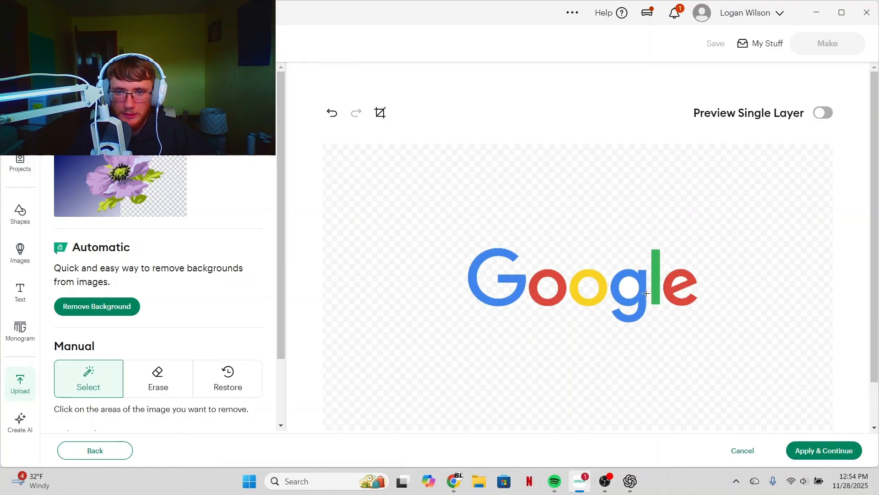
click(824, 113)
scroll(766, 275, down, 1)
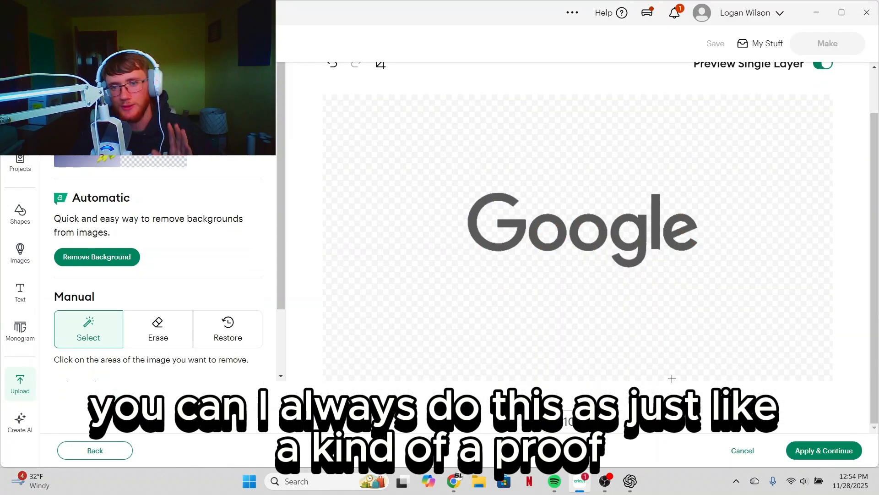
scroll(595, 293, up, 4)
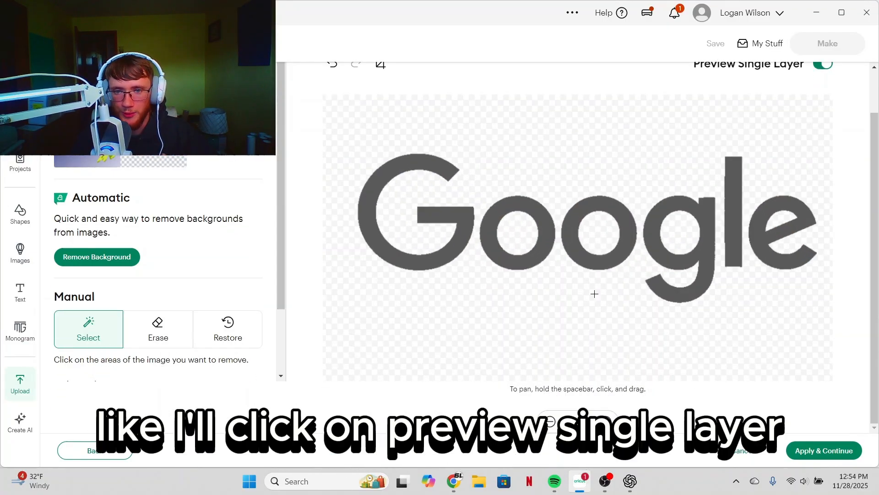
scroll(673, 237, up, 1)
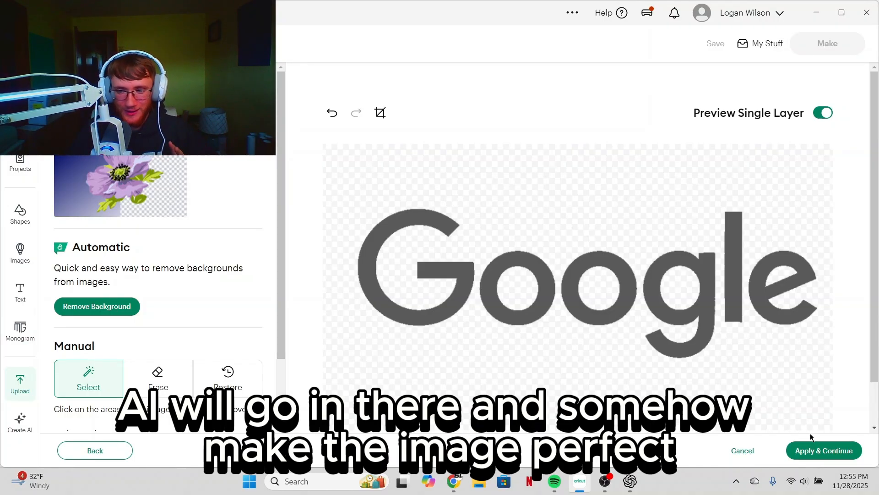
click(809, 456)
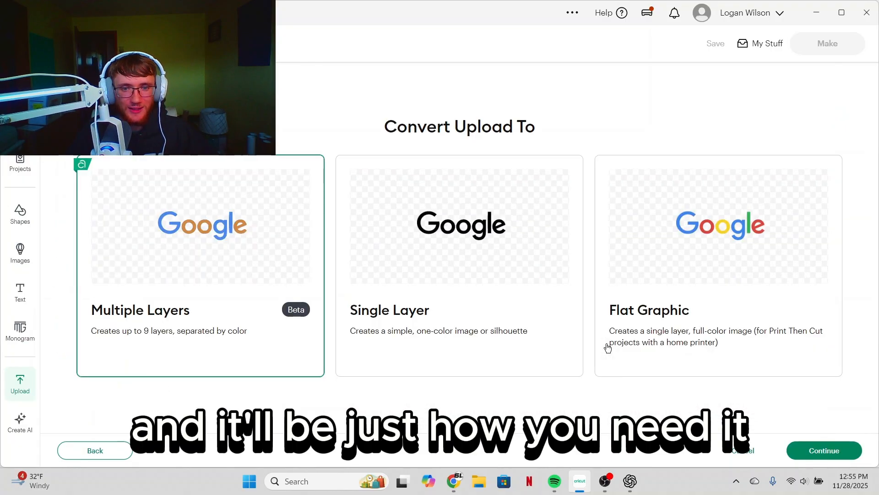
Convert the logo to a Single Layer image and upload it to the canvas
click(485, 312)
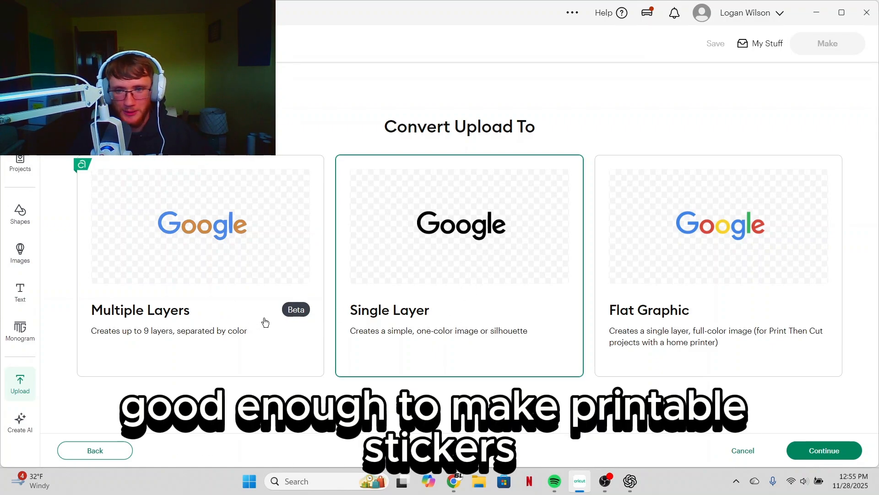
click(727, 333)
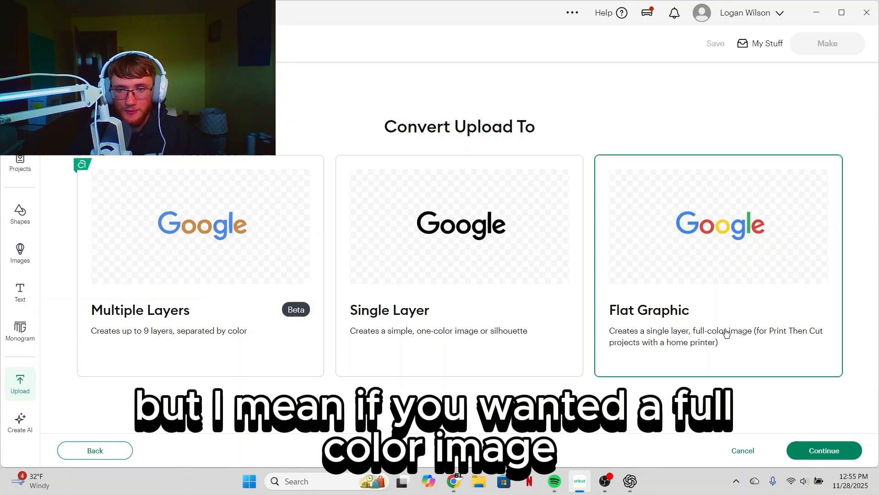
click(523, 299)
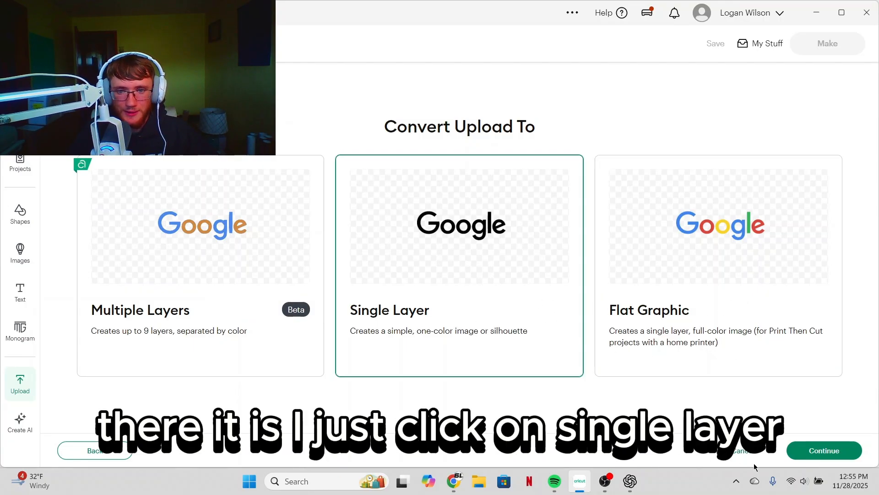
click(795, 451)
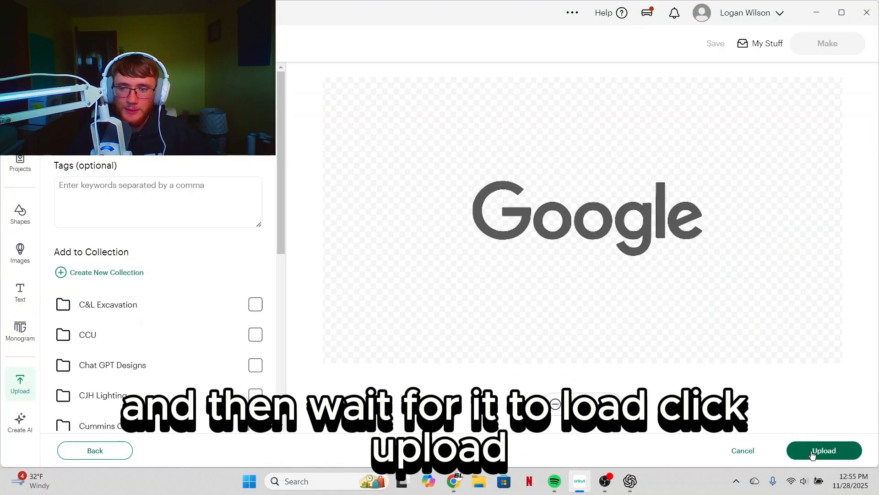
click(813, 454)
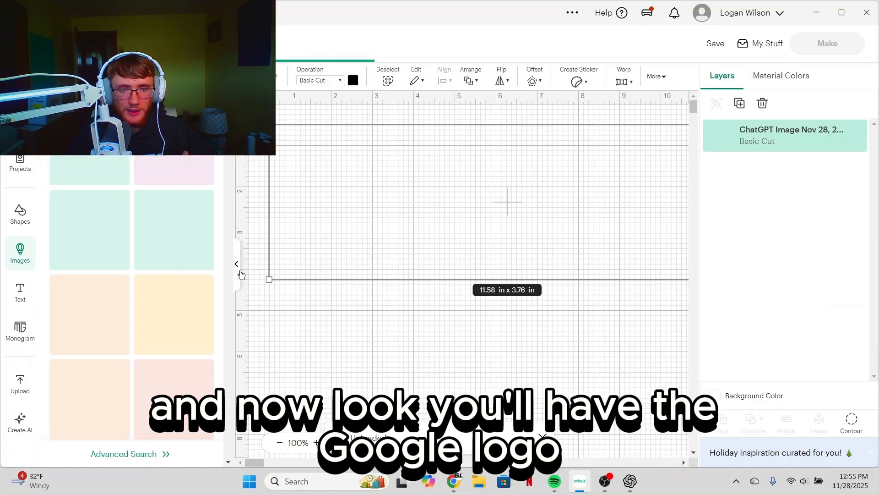
Collapse the image library and inspect the edges of the Google logo's letters on the canvas up close
click(241, 274)
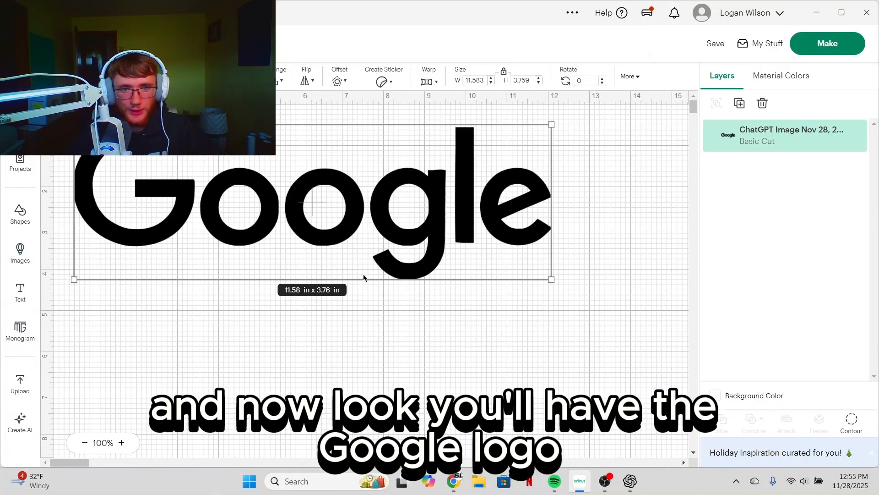
scroll(428, 251, up, 3)
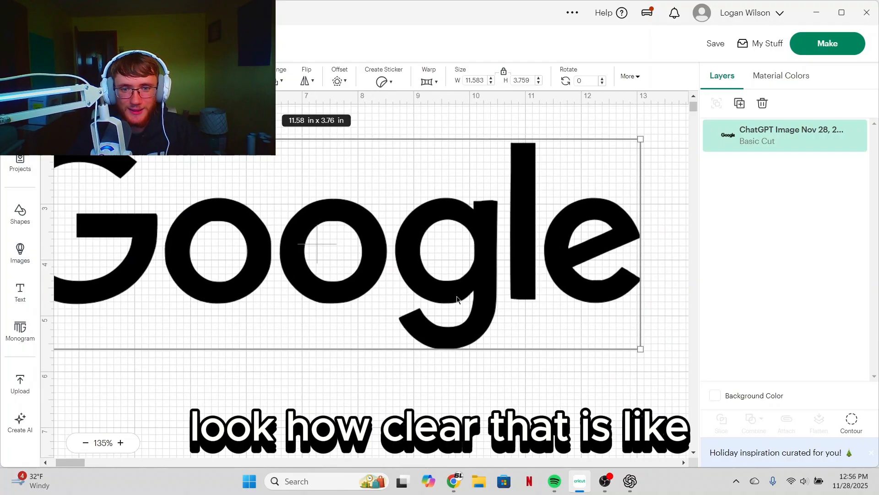
scroll(457, 299, up, 3)
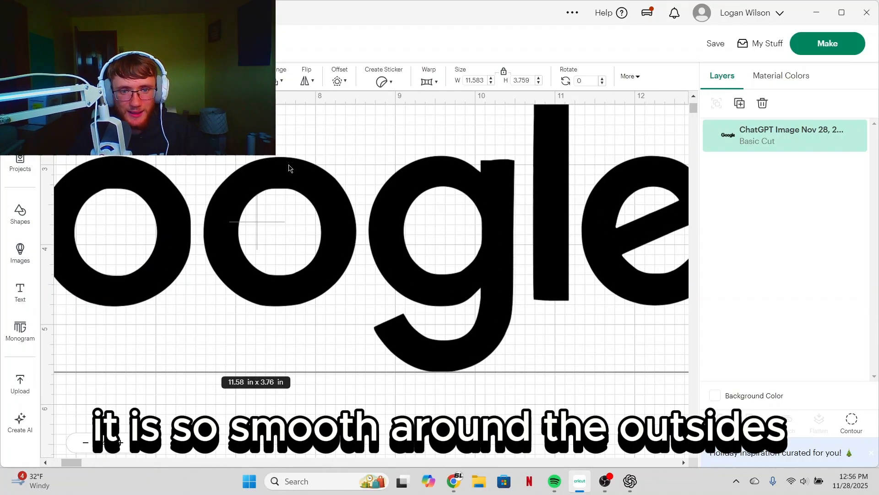
scroll(432, 277, down, 5)
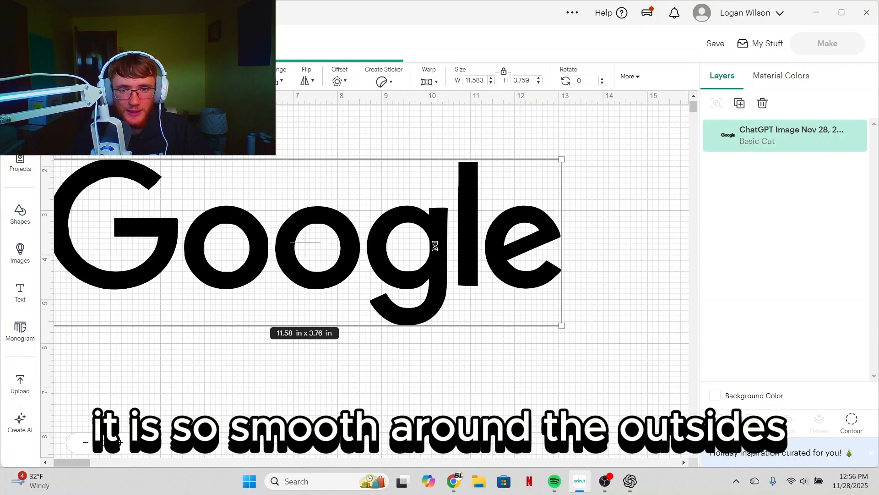